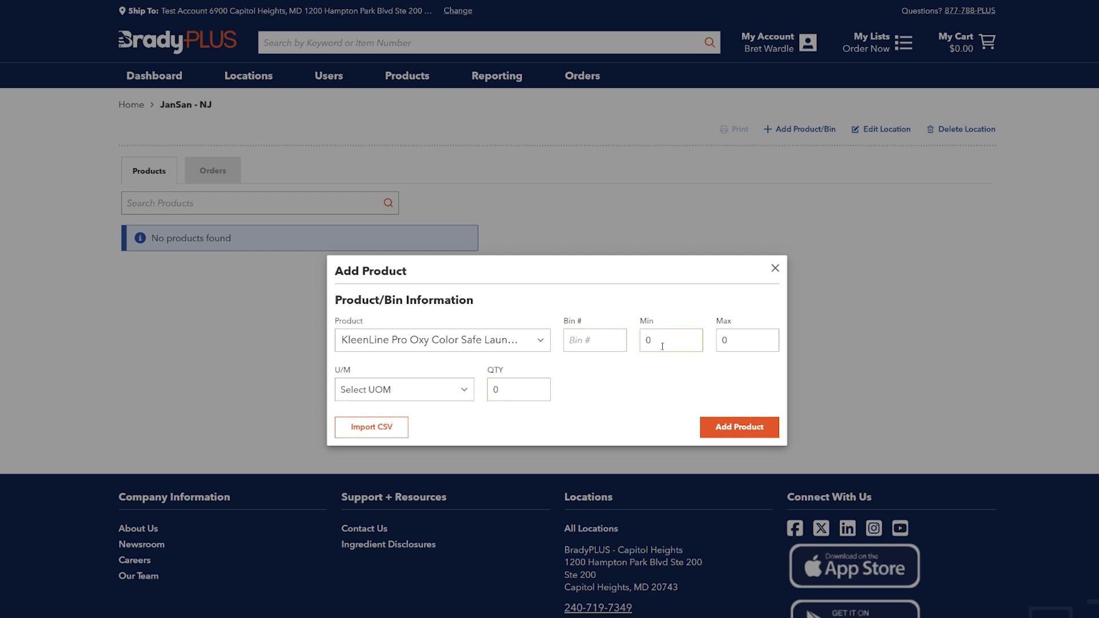
Review the Add Product fields and the U/M options available for the selected bleach product.
{"action": "left_click_drag", "start_coordinate": [676, 339], "coordinate": [641, 337]}
{"action": "left_click", "coordinate": [722, 341]}
{"action": "left_click", "coordinate": [398, 391]}
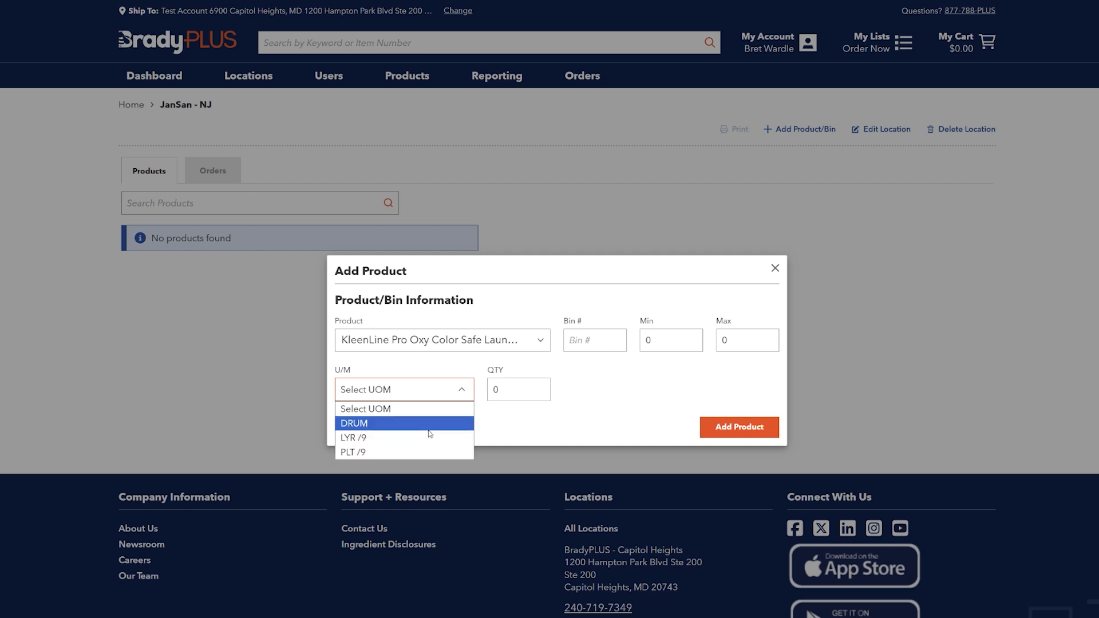
{"action": "left_click", "coordinate": [516, 427]}
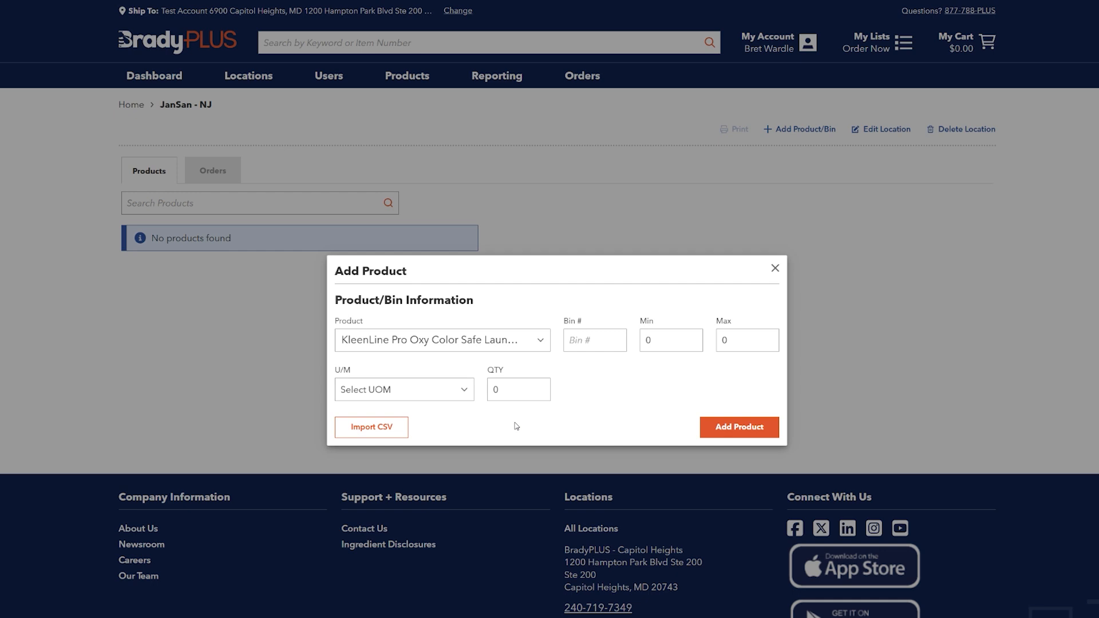
{"action": "left_click", "coordinate": [438, 385]}
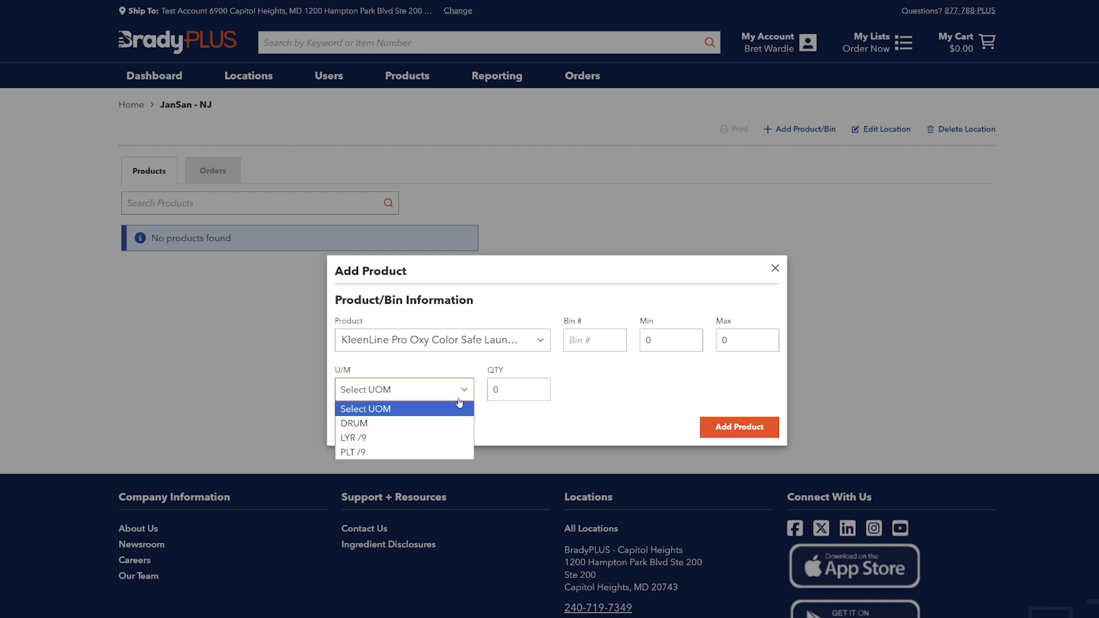
{"action": "left_click", "coordinate": [561, 420]}
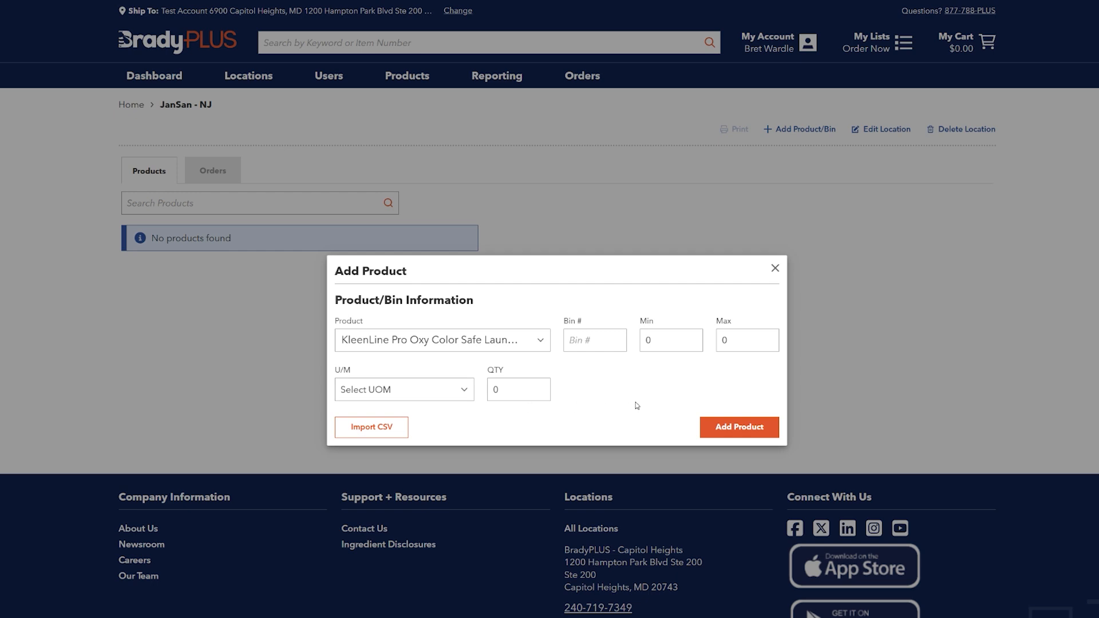
{"action": "left_click", "coordinate": [518, 391]}
{"action": "left_click_drag", "start_coordinate": [518, 391], "coordinate": [498, 385]}
{"action": "left_click_drag", "start_coordinate": [744, 341], "coordinate": [719, 333]}
{"action": "left_click_drag", "start_coordinate": [524, 403], "coordinate": [438, 387]}
{"action": "left_click", "coordinate": [547, 391]}
Add the KleenLine Pro Oxy Color Safe bleach with a bin number, Min 1, Max 10 and U/M DRUM, and close the dialog.
{"action": "left_click", "coordinate": [585, 332]}
{"action": "left_click_drag", "start_coordinate": [563, 322], "coordinate": [590, 322]}
{"action": "left_click", "coordinate": [588, 343]}
{"action": "type", "text": "1234567"}
{"action": "key", "text": "BackSpace"}
{"action": "key", "text": "BackSpace"}
{"action": "key", "text": "BackSpace"}
{"action": "key", "text": "BackSpace"}
{"action": "key", "text": "BackSpace"}
{"action": "key", "text": "BackSpace"}
{"action": "key", "text": "BackSpace"}
{"action": "type", "text": "0987654"}
{"action": "left_click", "coordinate": [760, 426]}
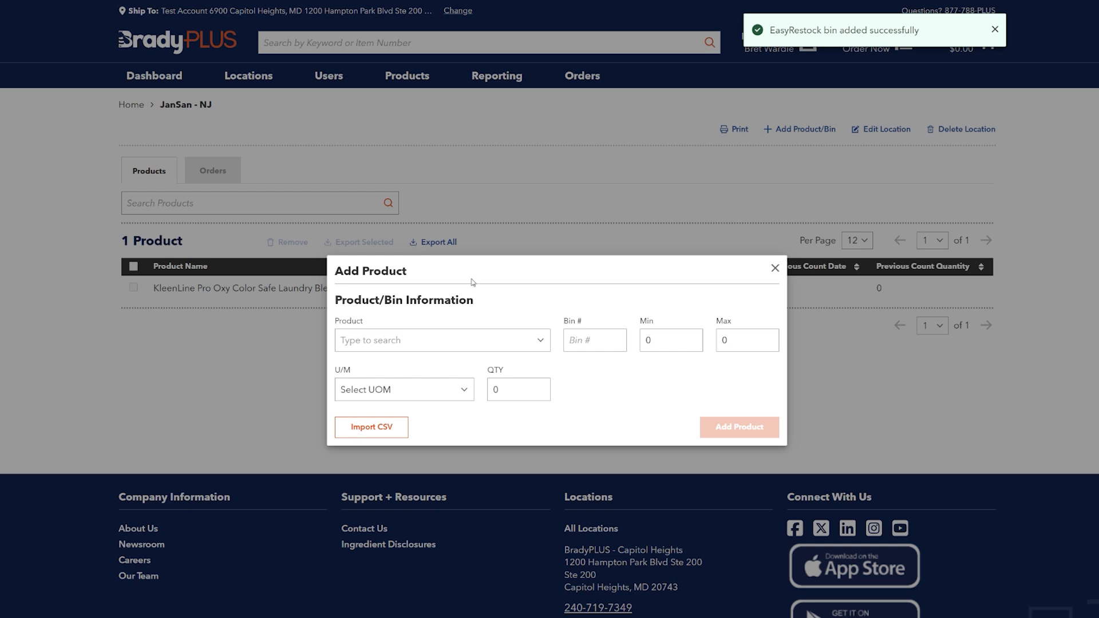
{"action": "left_click", "coordinate": [774, 267]}
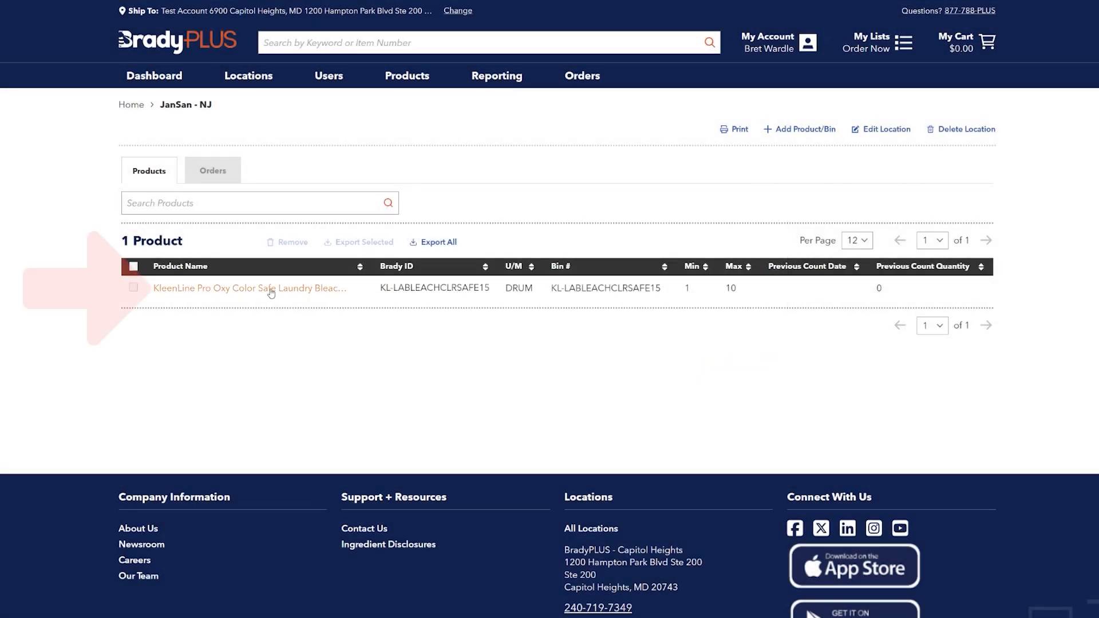
Open the bleach product's page, open its Edit Product/Bin dialog and save it.
{"action": "left_click", "coordinate": [283, 290]}
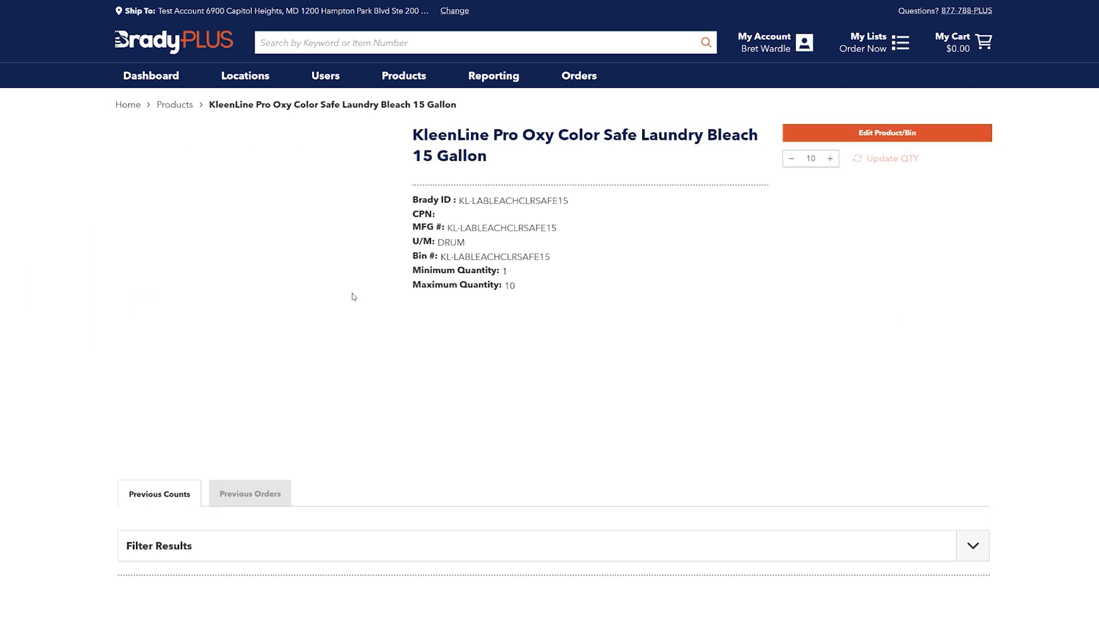
{"action": "left_click", "coordinate": [947, 139]}
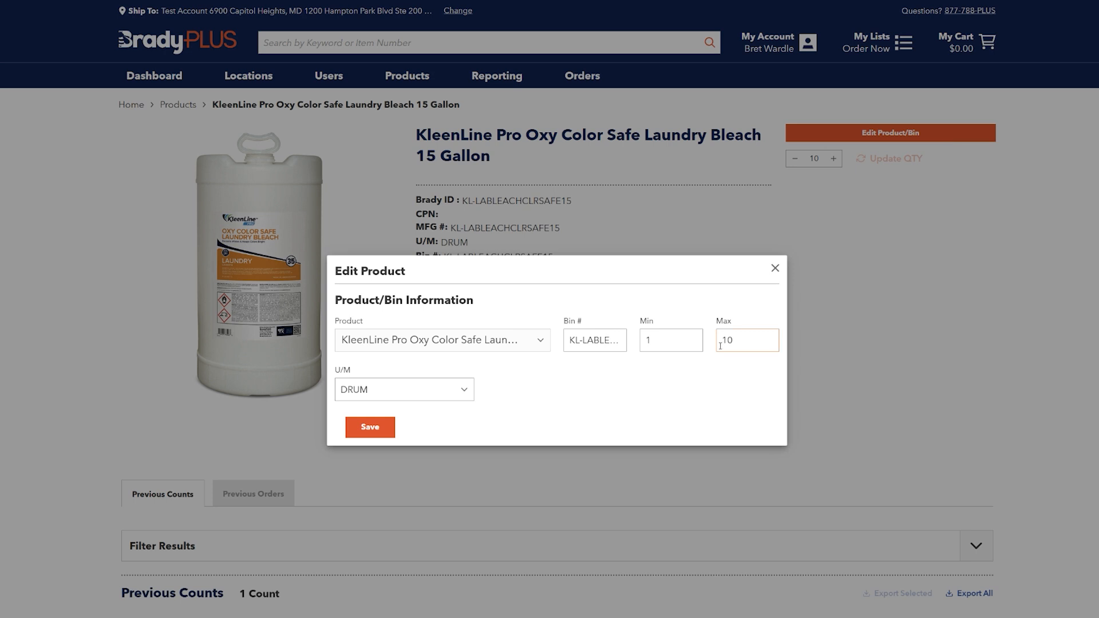
{"action": "double_click", "coordinate": [606, 341]}
{"action": "left_click", "coordinate": [694, 339]}
{"action": "left_click", "coordinate": [370, 428]}
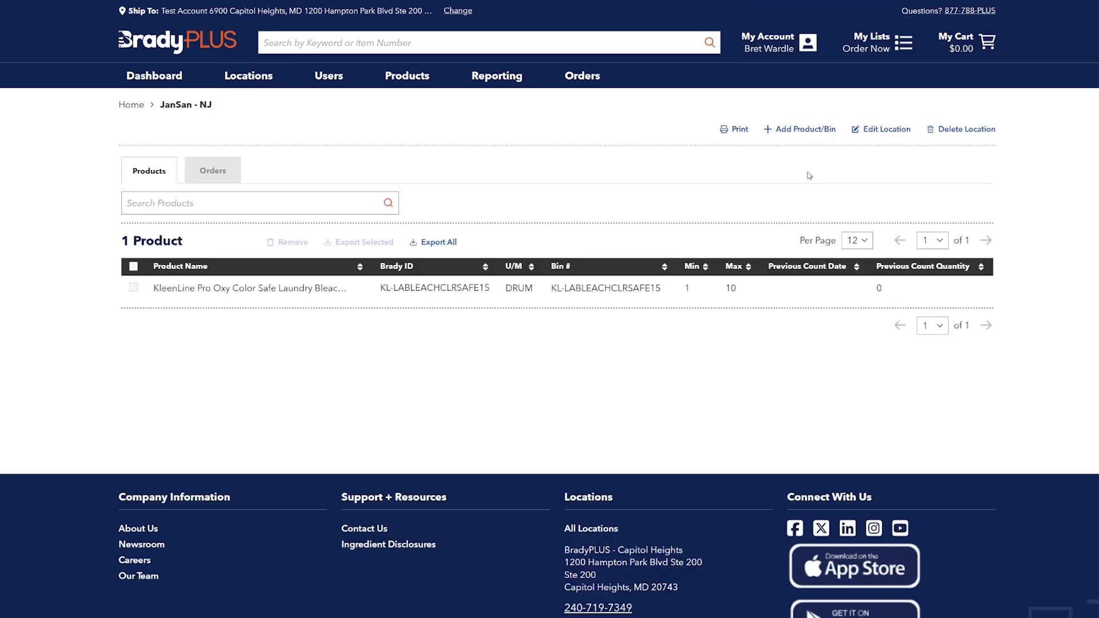
Open the Import CSV option and review the import spreadsheet's Product Number, Bin #, Min QTY, Max QTY, LastCount, U/M and Title columns.
{"action": "left_click", "coordinate": [801, 129]}
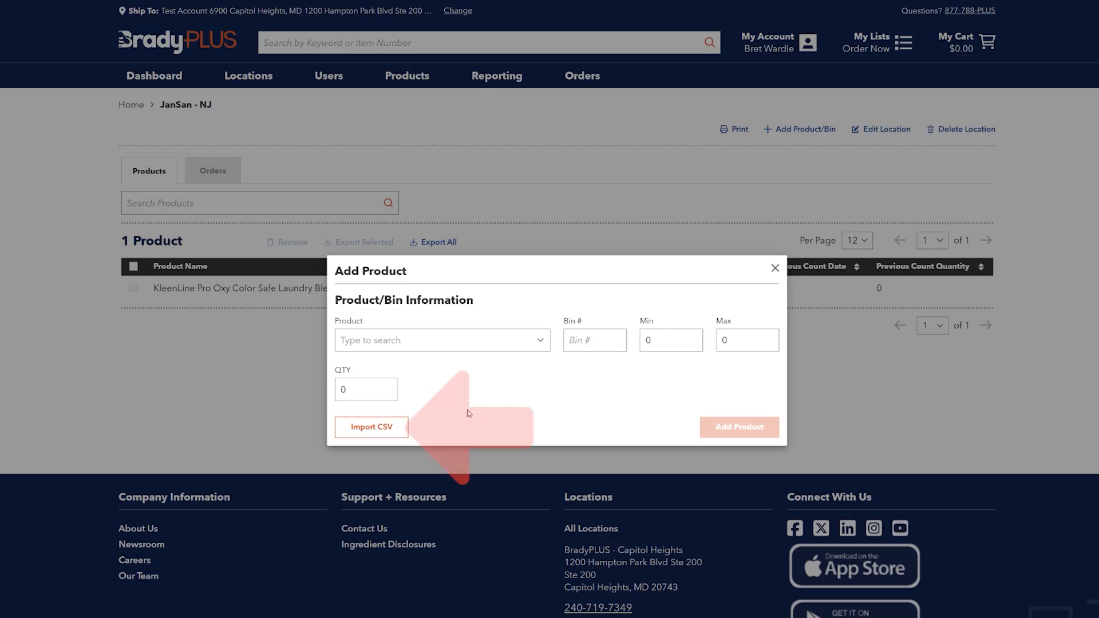
{"action": "left_click", "coordinate": [395, 436]}
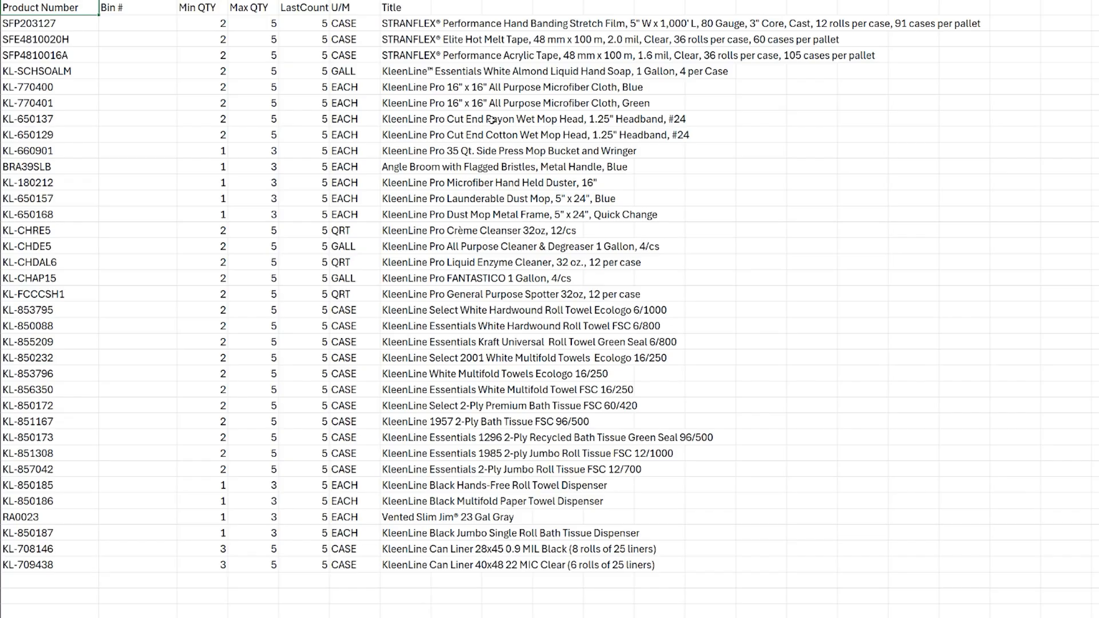
{"action": "left_click", "coordinate": [46, 27]}
{"action": "left_click_drag", "start_coordinate": [127, 23], "coordinate": [147, 381]}
{"action": "left_click", "coordinate": [221, 22]}
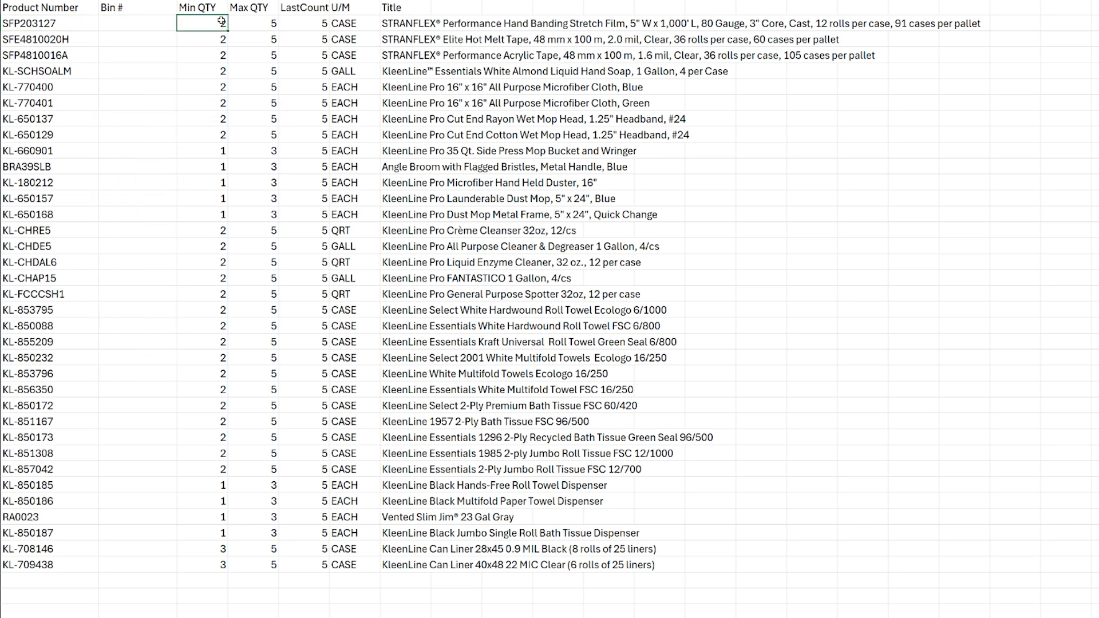
{"action": "left_click", "coordinate": [255, 23]}
{"action": "left_click", "coordinate": [309, 23]}
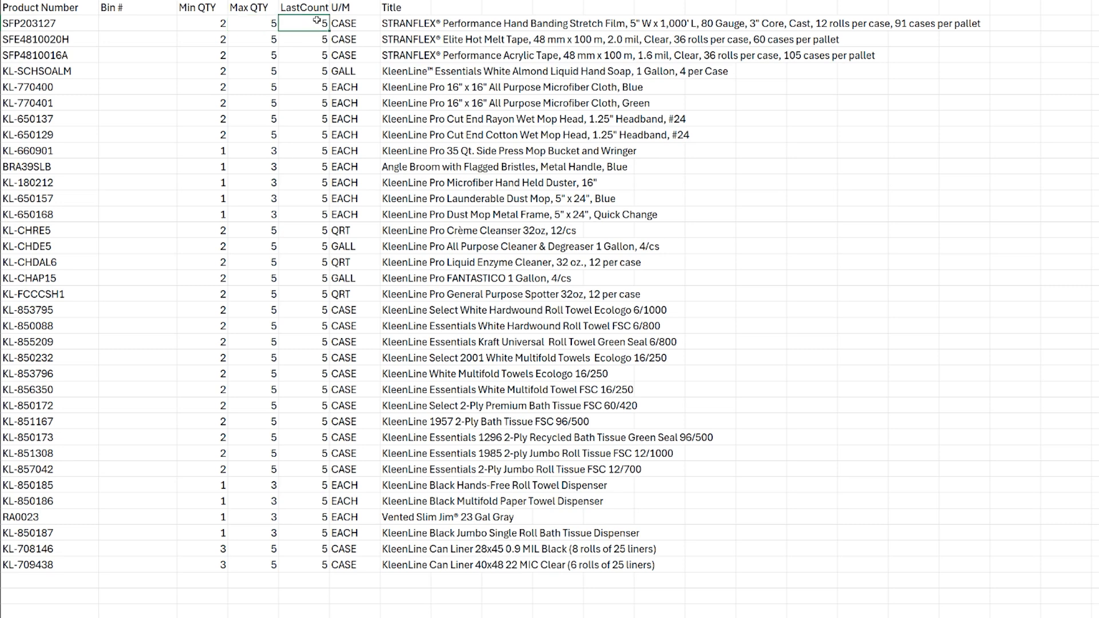
{"action": "left_click_drag", "start_coordinate": [359, 26], "coordinate": [347, 549]}
{"action": "left_click", "coordinate": [492, 71]}
{"action": "left_click_drag", "start_coordinate": [400, 23], "coordinate": [401, 561]}
{"action": "left_click", "coordinate": [543, 438]}
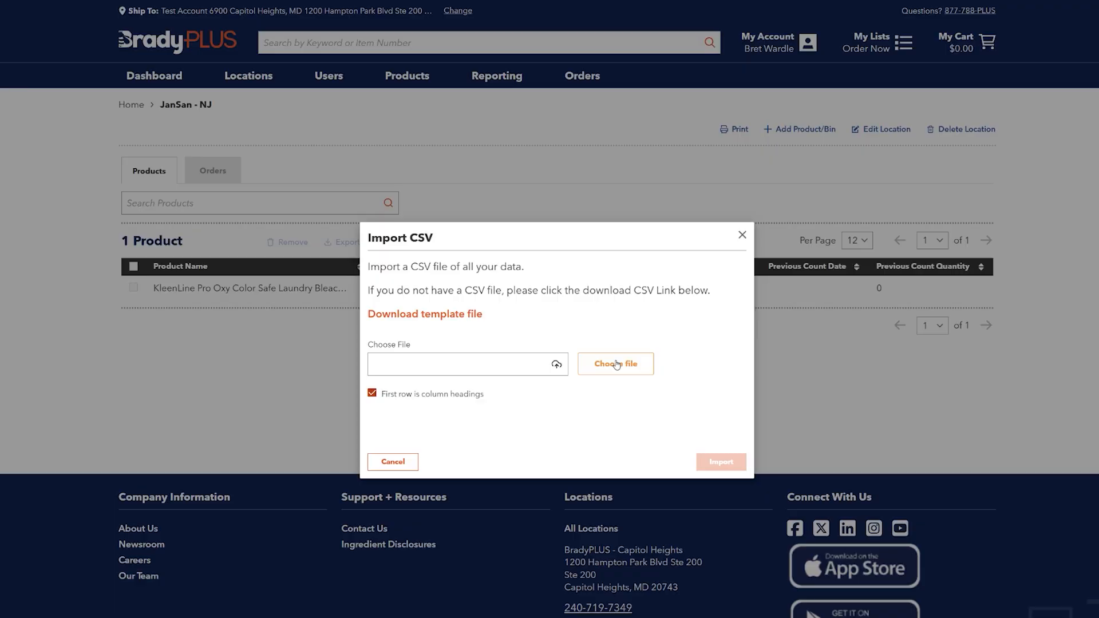
Choose the file VMI Closet Import.csv in the Import CSV dialog and import it.
{"action": "left_click", "coordinate": [616, 363]}
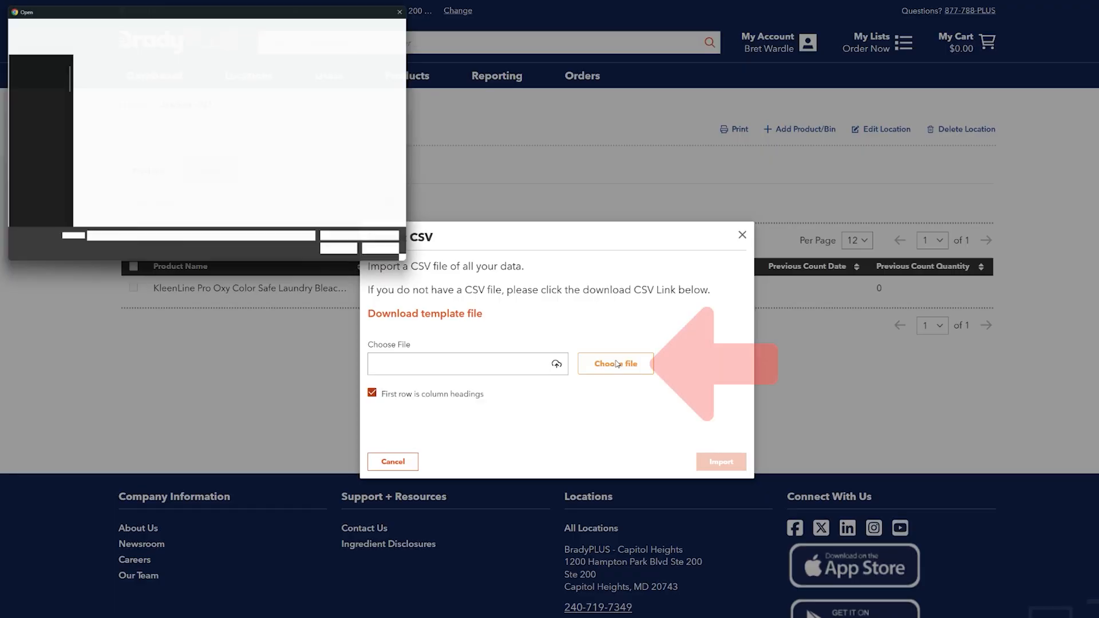
{"action": "left_click", "coordinate": [107, 133]}
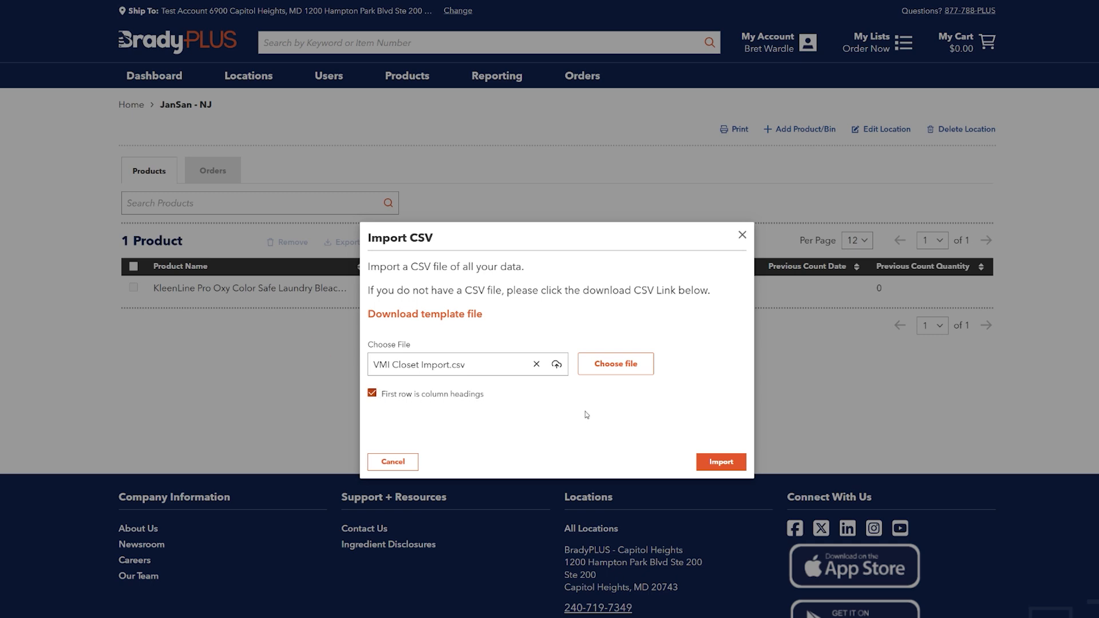
{"action": "left_click", "coordinate": [721, 462]}
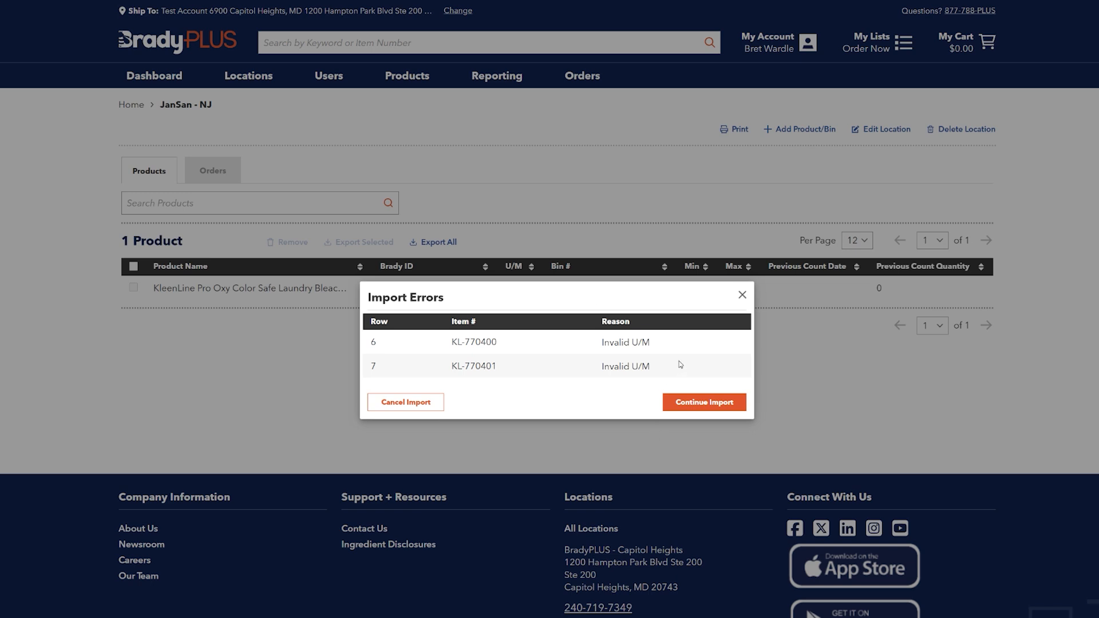
Review the listed import errors and continue the import.
{"action": "left_click_drag", "start_coordinate": [678, 369], "coordinate": [371, 343]}
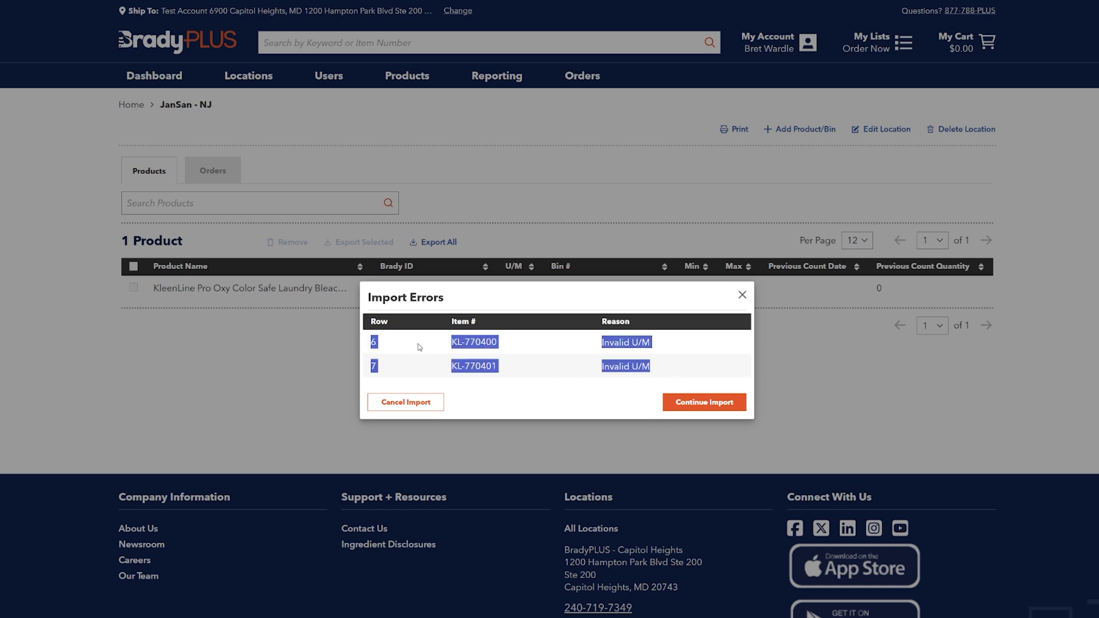
{"action": "left_click", "coordinate": [504, 300]}
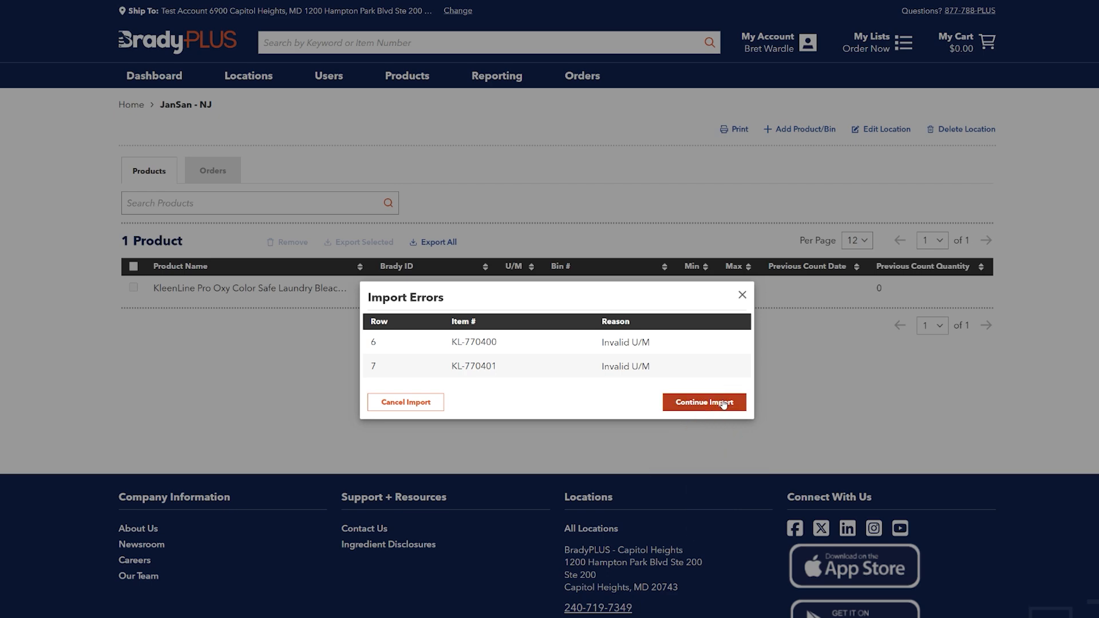
{"action": "left_click", "coordinate": [704, 403]}
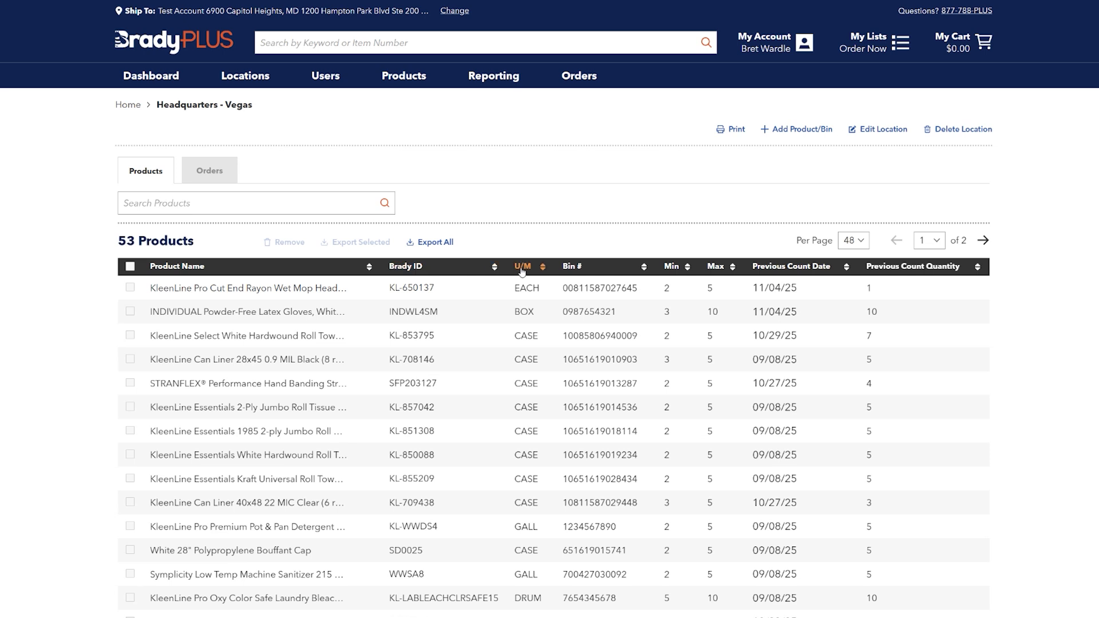
Sort the location's product list by Previous Count Date and search its products for glove.
{"action": "left_click", "coordinate": [788, 267]}
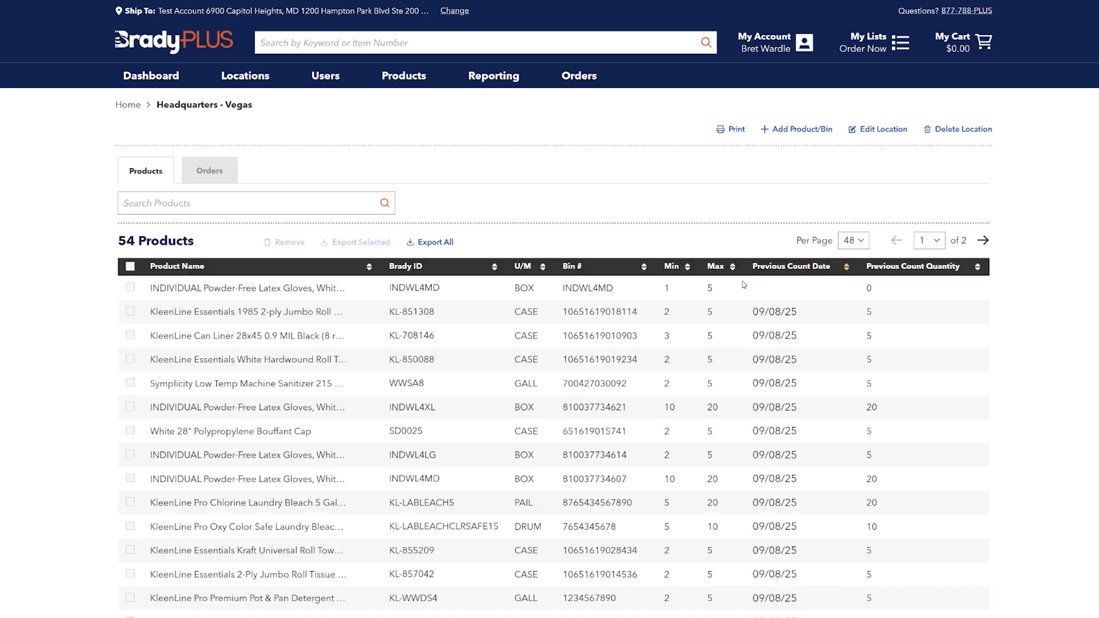
{"action": "left_click", "coordinate": [229, 203]}
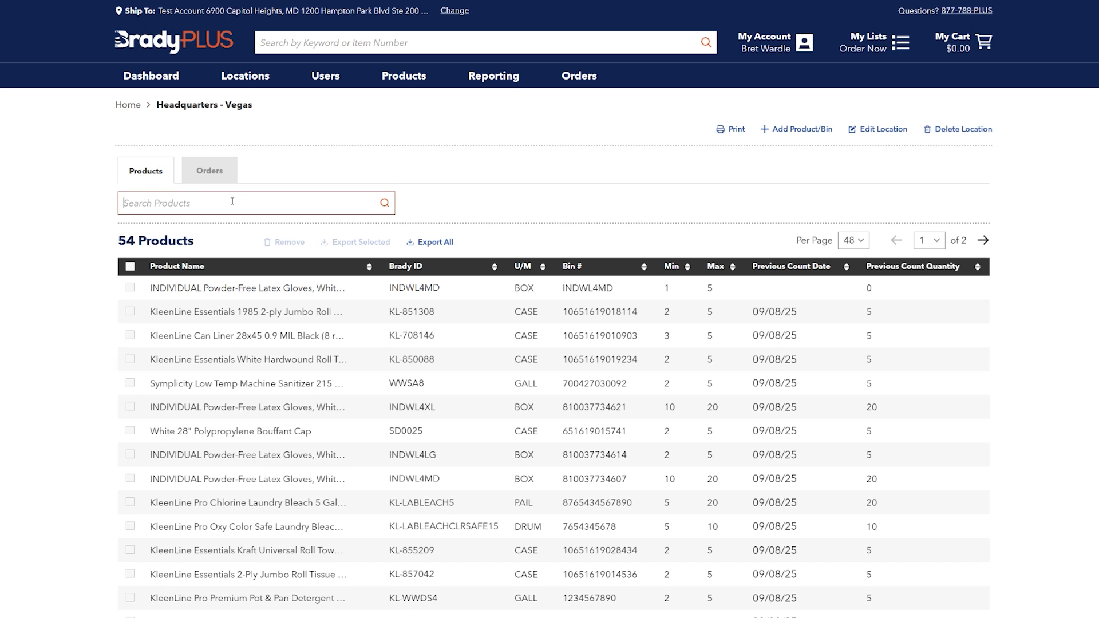
{"action": "type", "text": "glove"}
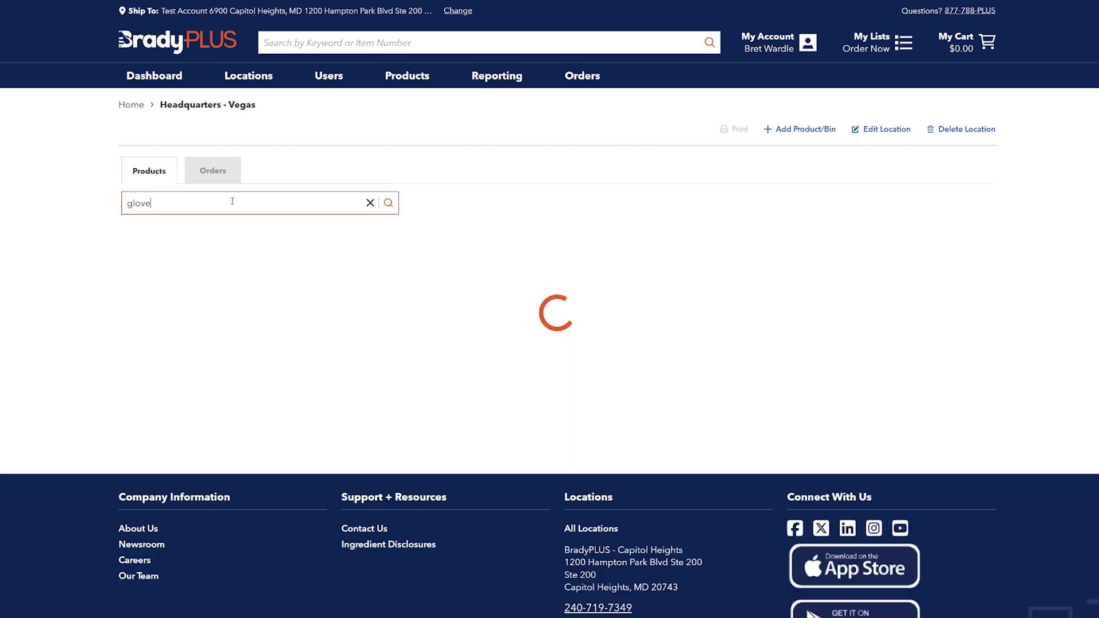